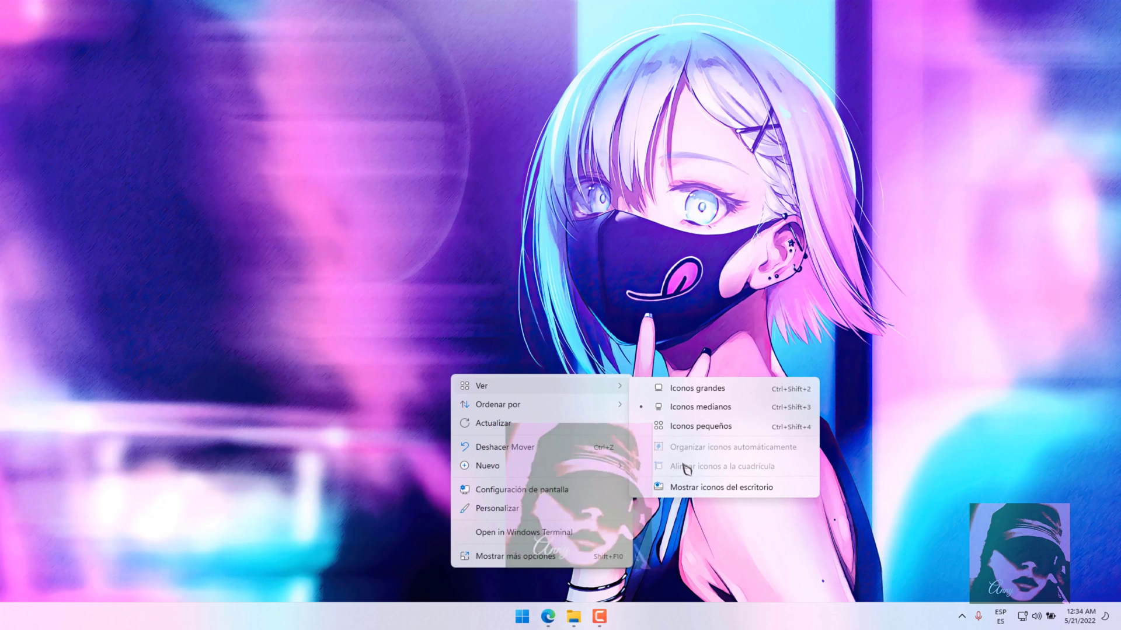
# Step: Show the desktop icons and look through the desktop photos and video in the photo viewer
pyautogui.click(676, 483)
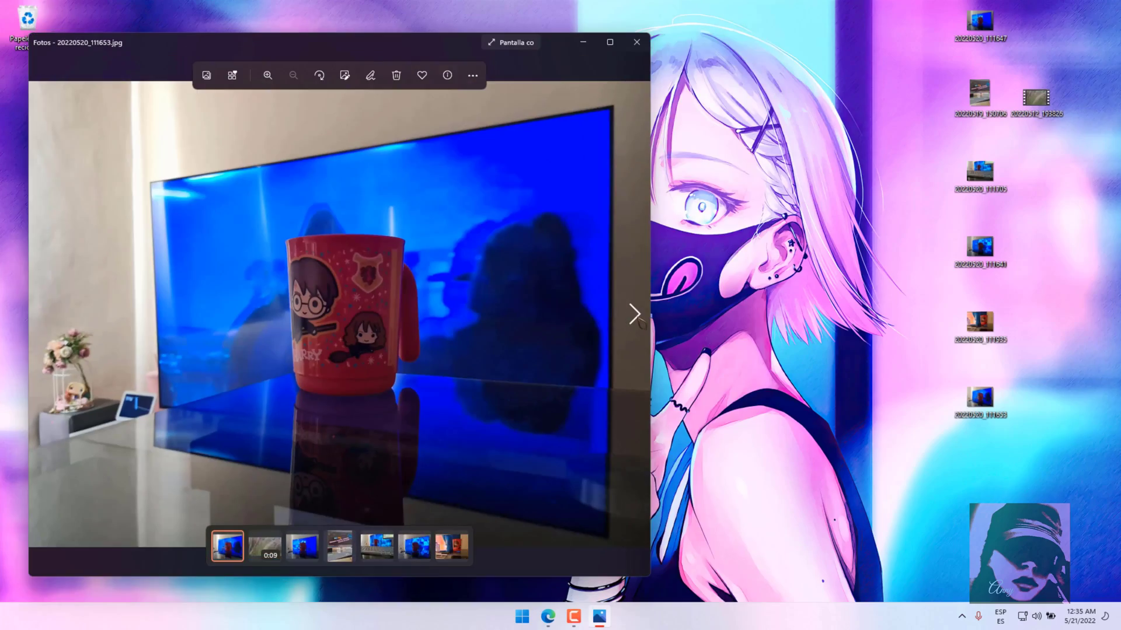
pyautogui.click(634, 314)
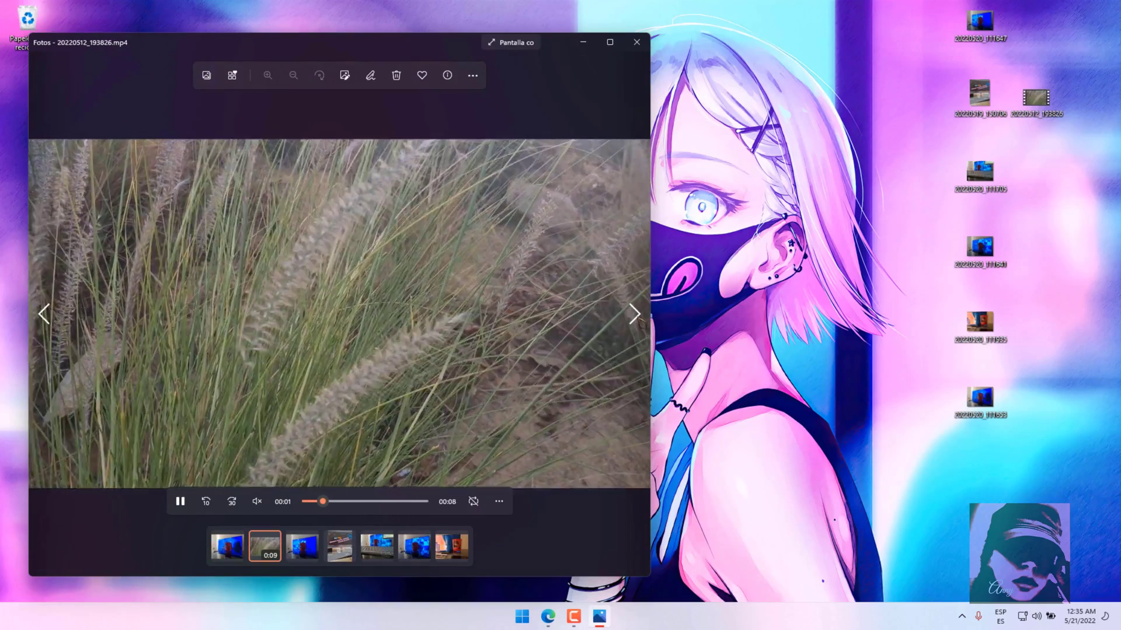
pyautogui.click(634, 314)
pyautogui.click(637, 316)
pyautogui.click(636, 315)
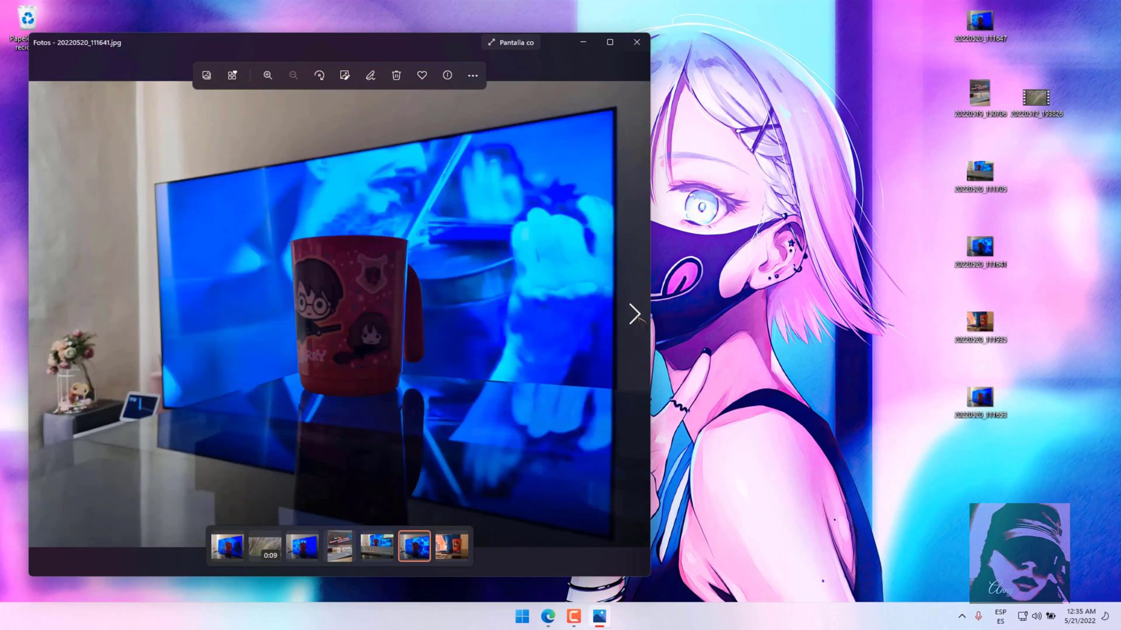
pyautogui.click(636, 316)
pyautogui.click(637, 42)
# Step: Delete all the photos and the video from the desktop, leaving only the Recycle Bin
pyautogui.moveTo(872, 7); pyautogui.dragTo(1052, 426)
pyautogui.click(1052, 427)
pyautogui.rightClick(990, 403)
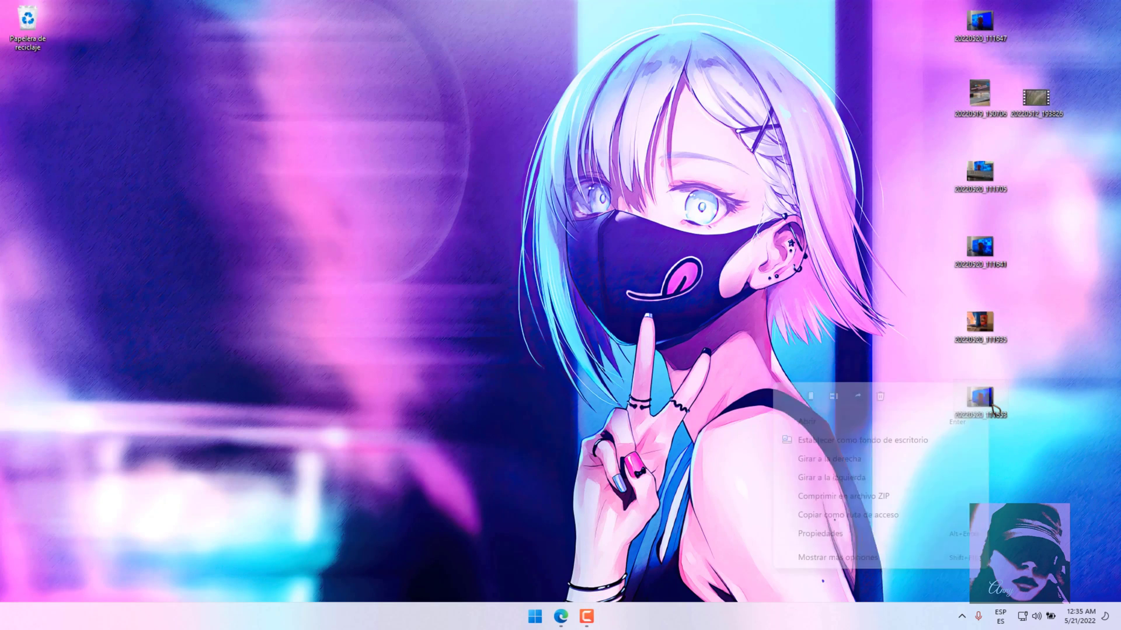
pyautogui.click(880, 397)
# Step: Empty the Recycle Bin, permanently deleting all its files
pyautogui.doubleClick(46, 30)
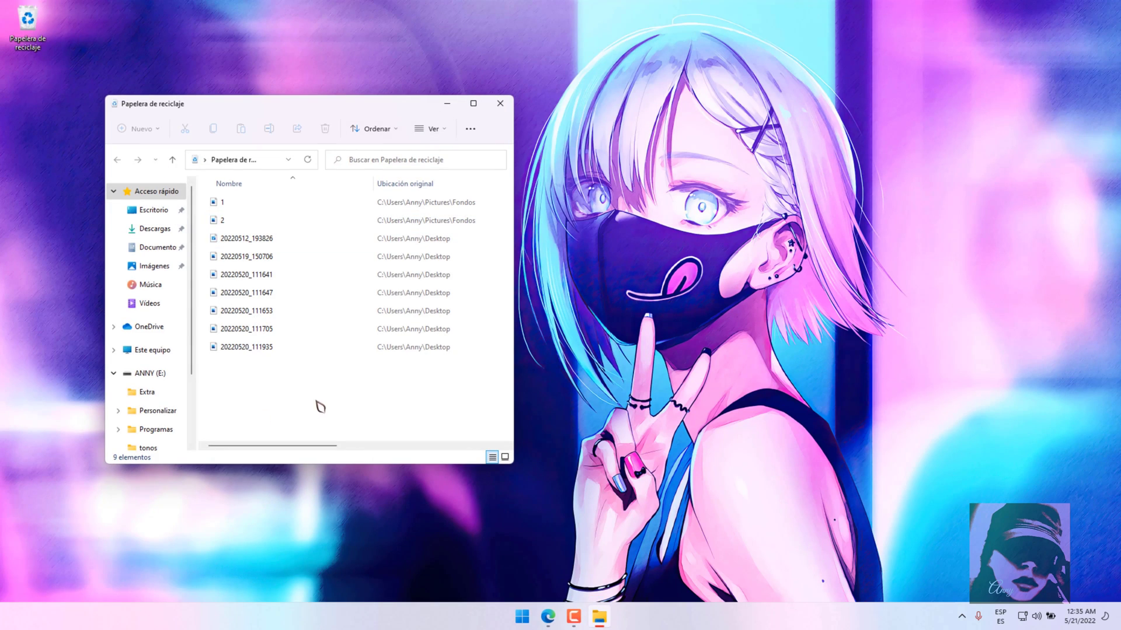
pyautogui.scroll(5, 327, 395)
pyautogui.click(469, 129)
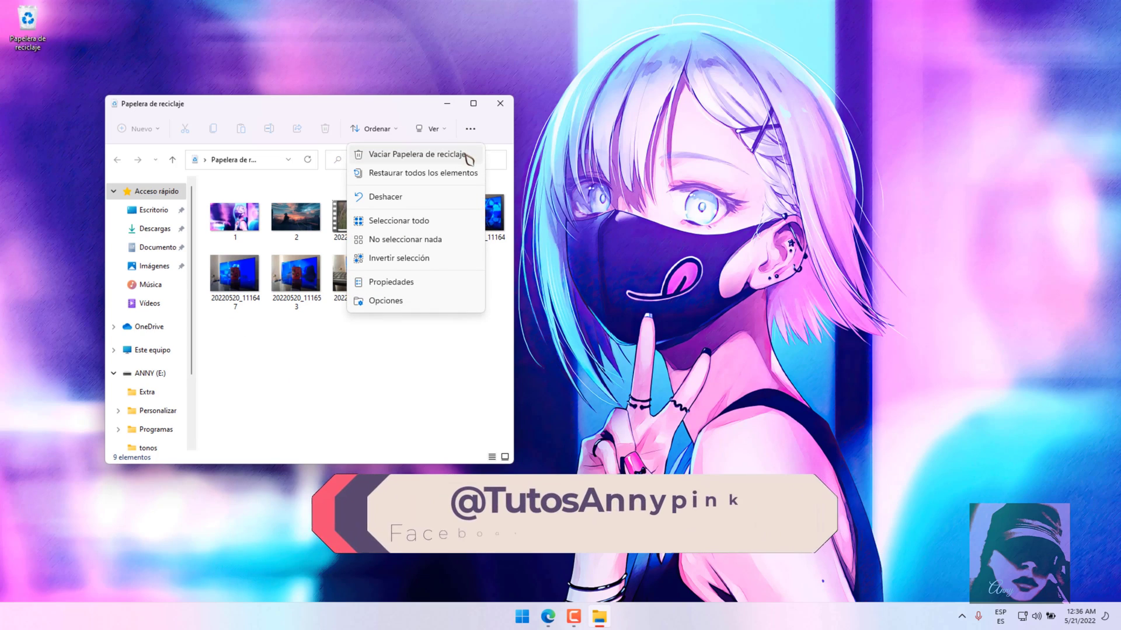
pyautogui.click(463, 155)
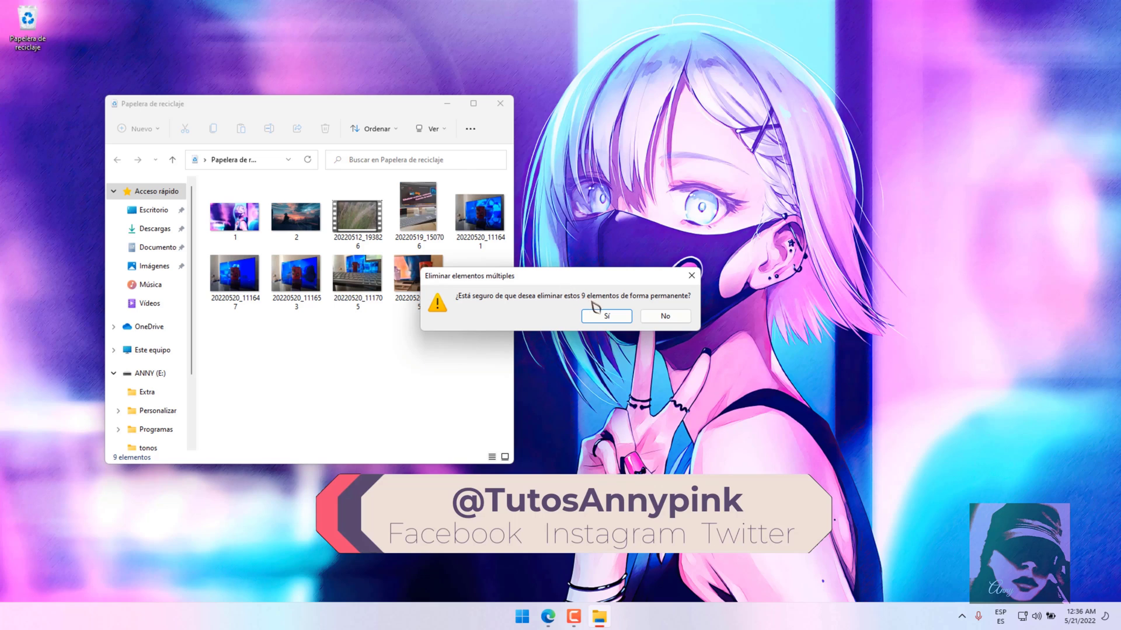
pyautogui.click(607, 317)
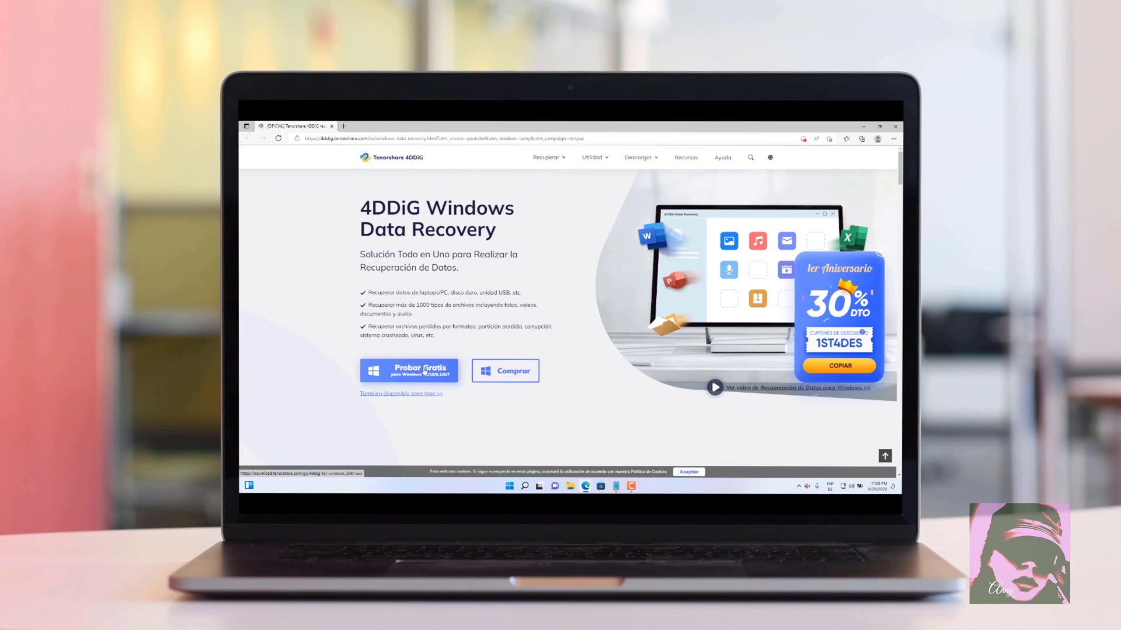
# Step: Download the free Windows trial of 4DDiG and review the product page's recovery scenarios and supported file types
pyautogui.scroll(-8, 463, 400)
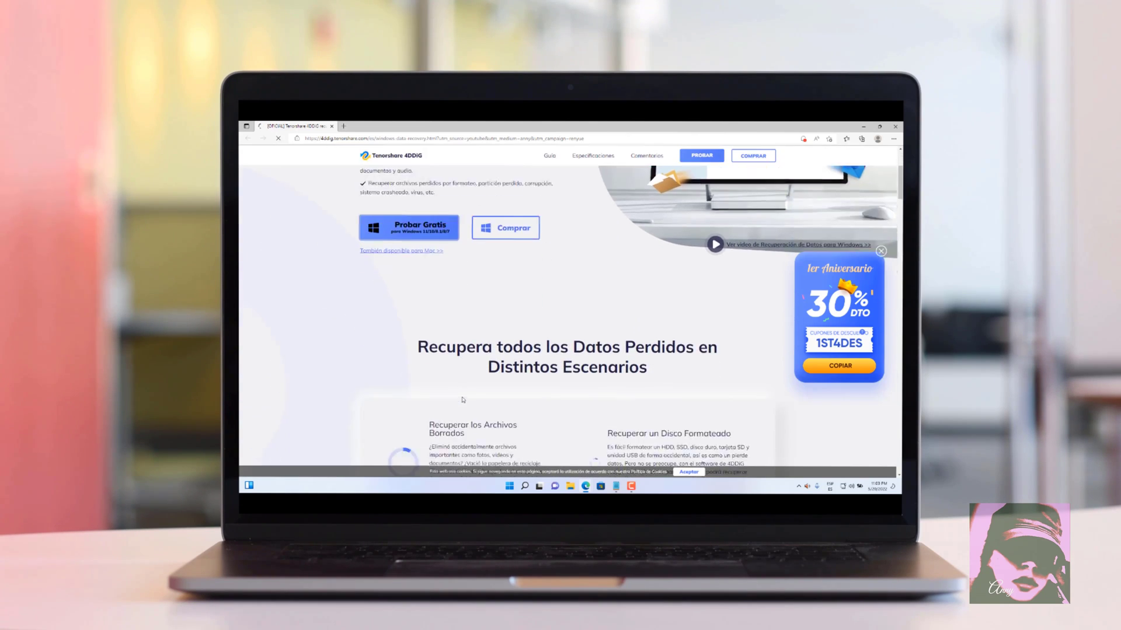
pyautogui.scroll(-5, 464, 400)
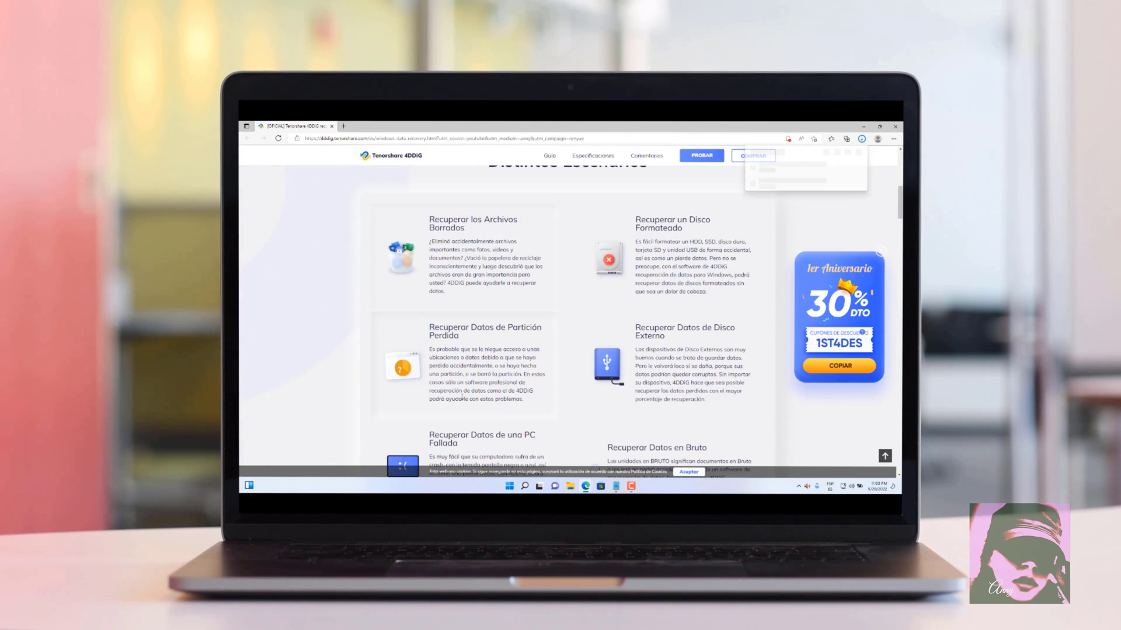
pyautogui.scroll(-5, 462, 401)
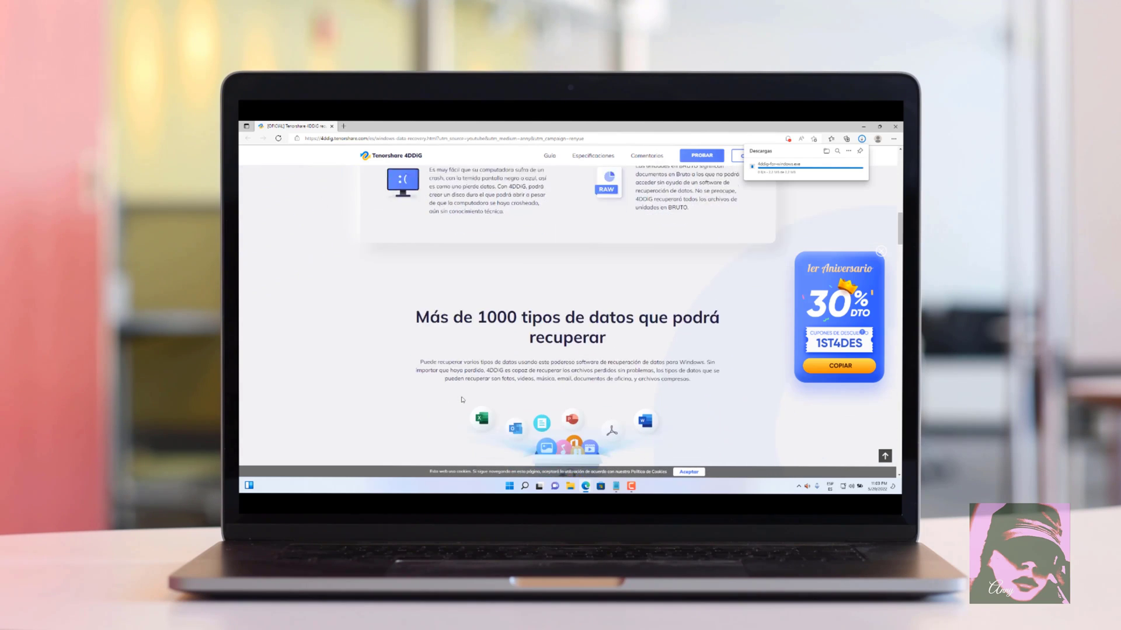
pyautogui.scroll(-8, 462, 397)
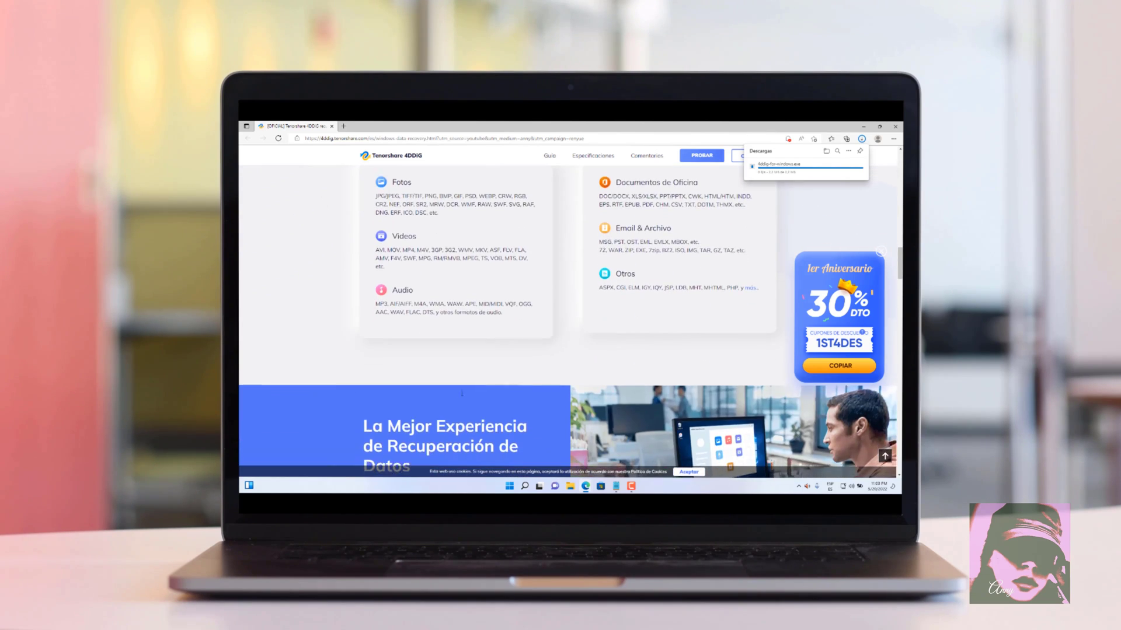
pyautogui.scroll(-6, 462, 396)
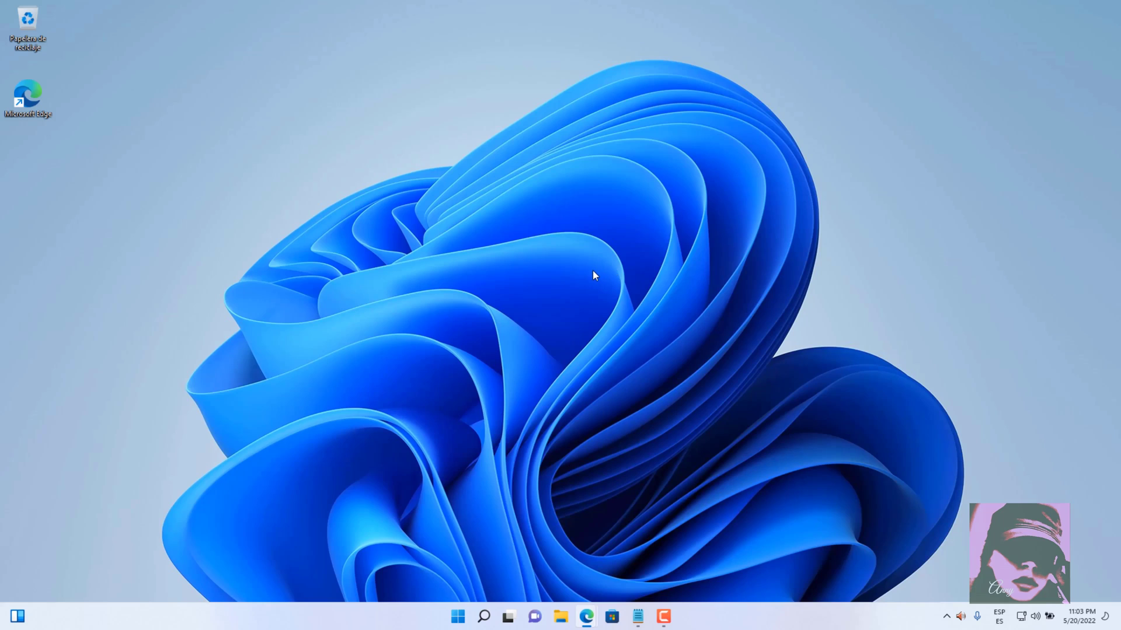
# Step: Install and start Tenorshare 4DDiG, and dismiss the introductory tip about scanning all file types
pyautogui.click(550, 338)
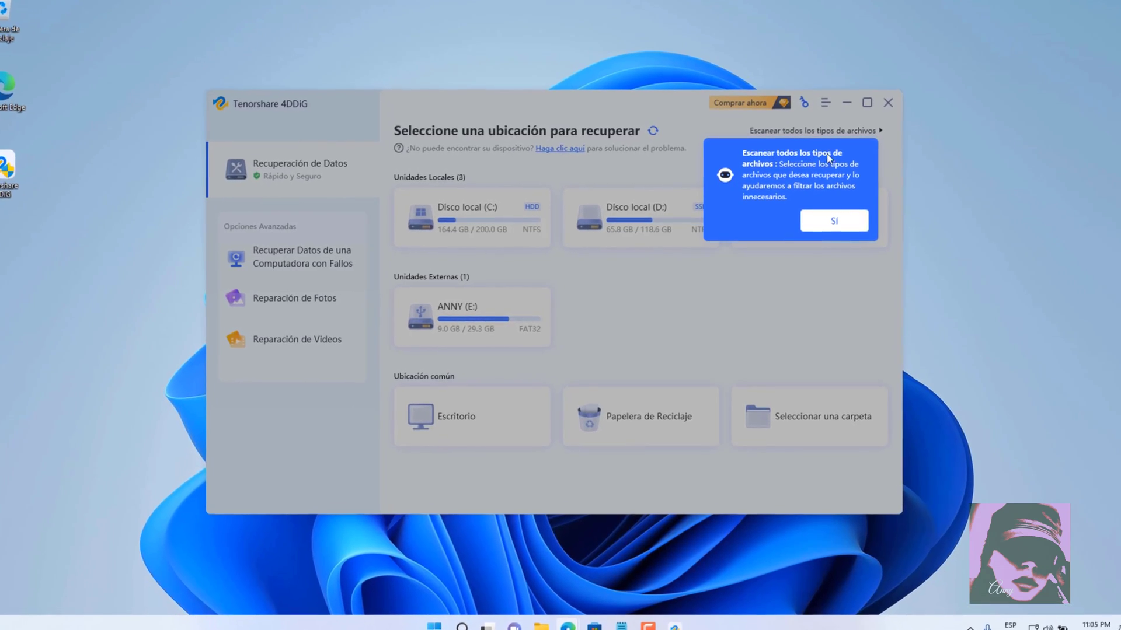
pyautogui.click(833, 221)
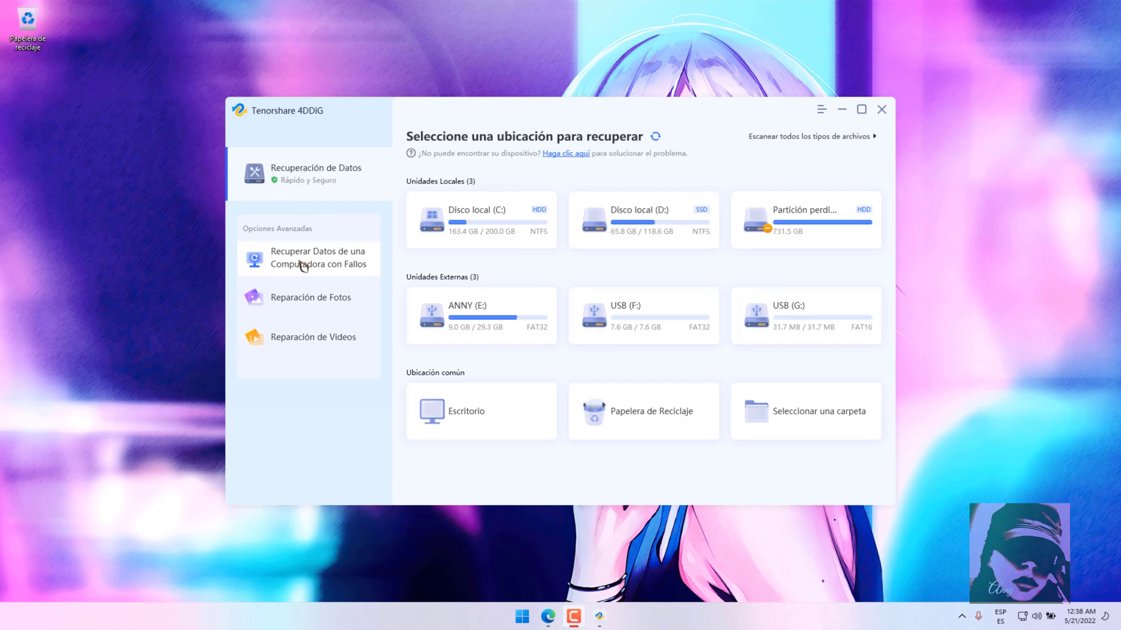
# Step: Look at the crashed-computer recovery, photo repair and video repair options, returning to the home screen after each
pyautogui.click(351, 270)
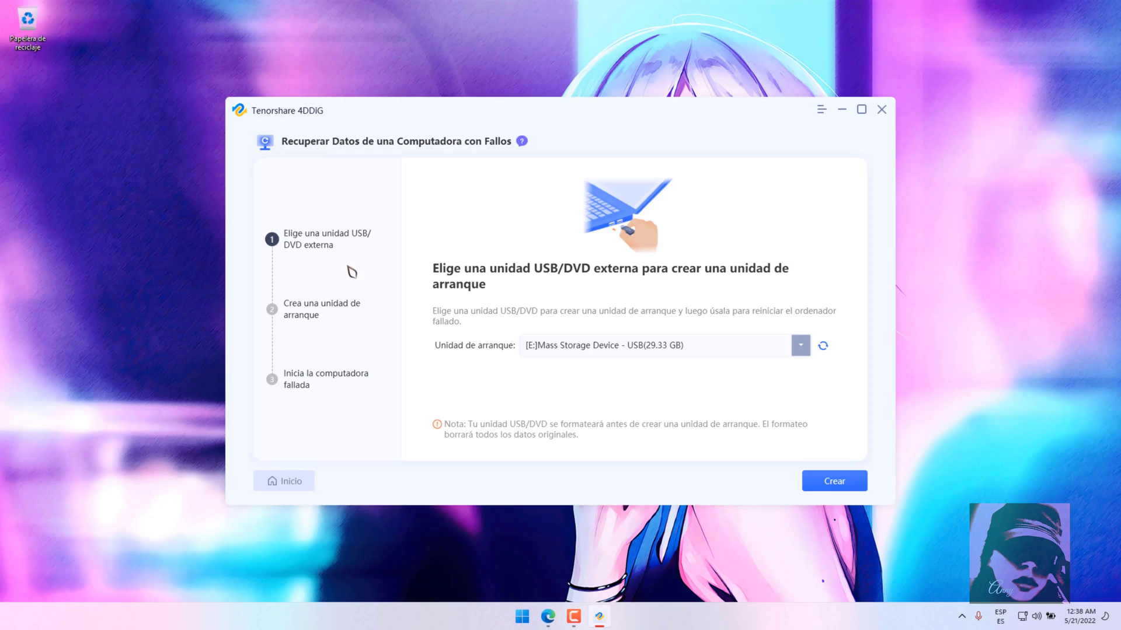
pyautogui.click(301, 485)
pyautogui.click(318, 300)
pyautogui.click(285, 481)
pyautogui.click(310, 338)
pyautogui.click(288, 482)
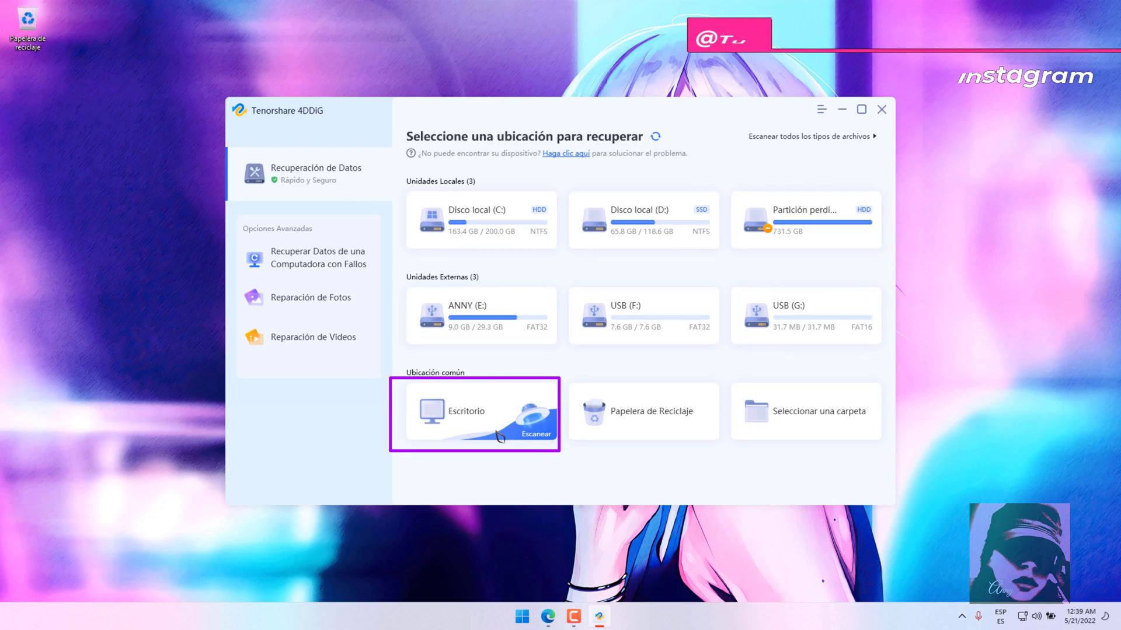
# Step: Scan the Escritorio location for lost files and open the Desktop folder under Archivos eliminados
pyautogui.click(500, 438)
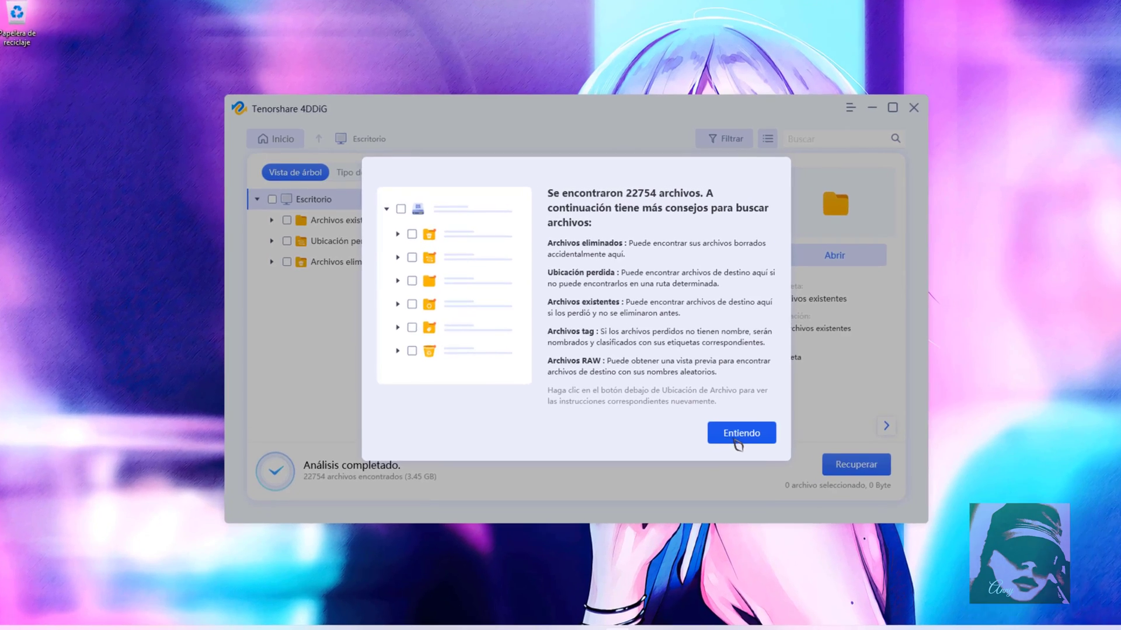
pyautogui.click(719, 423)
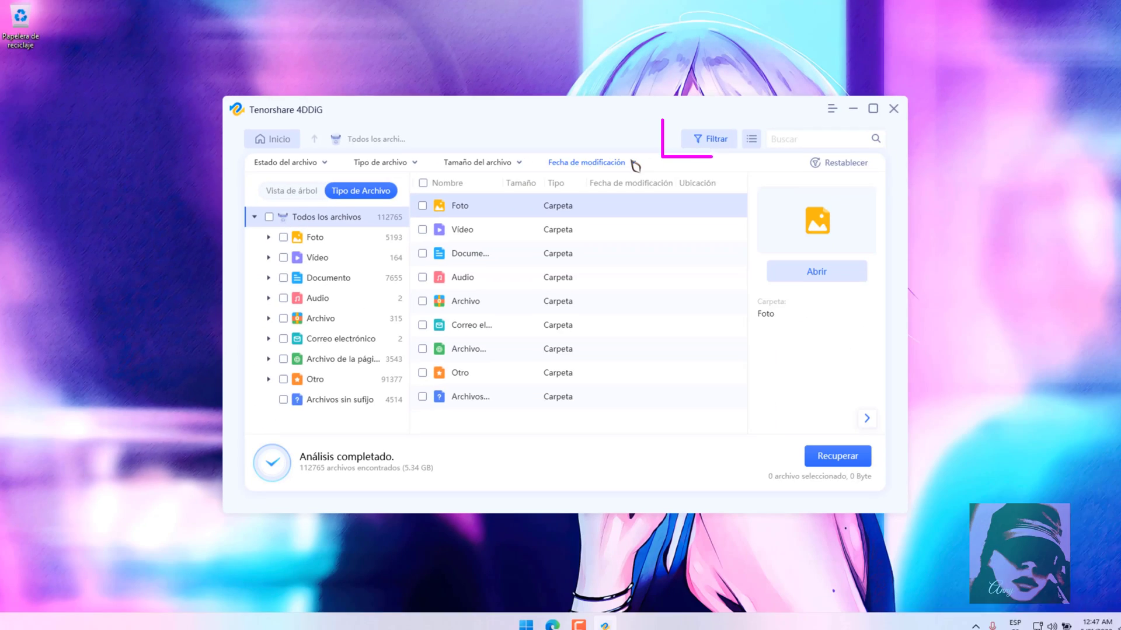
pyautogui.click(625, 161)
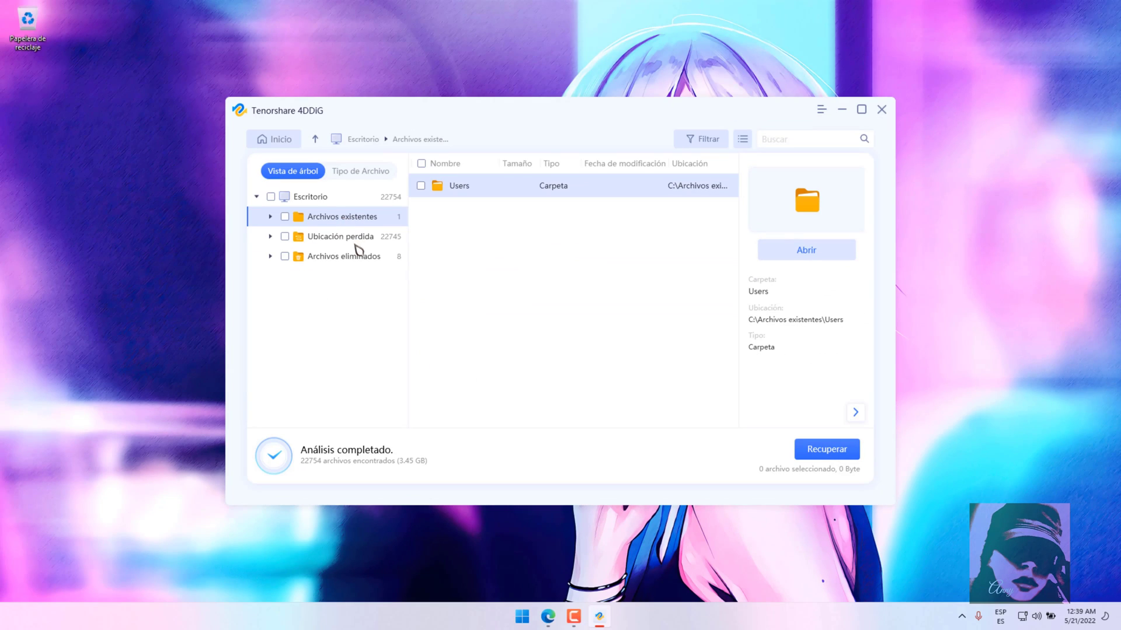
pyautogui.click(357, 316)
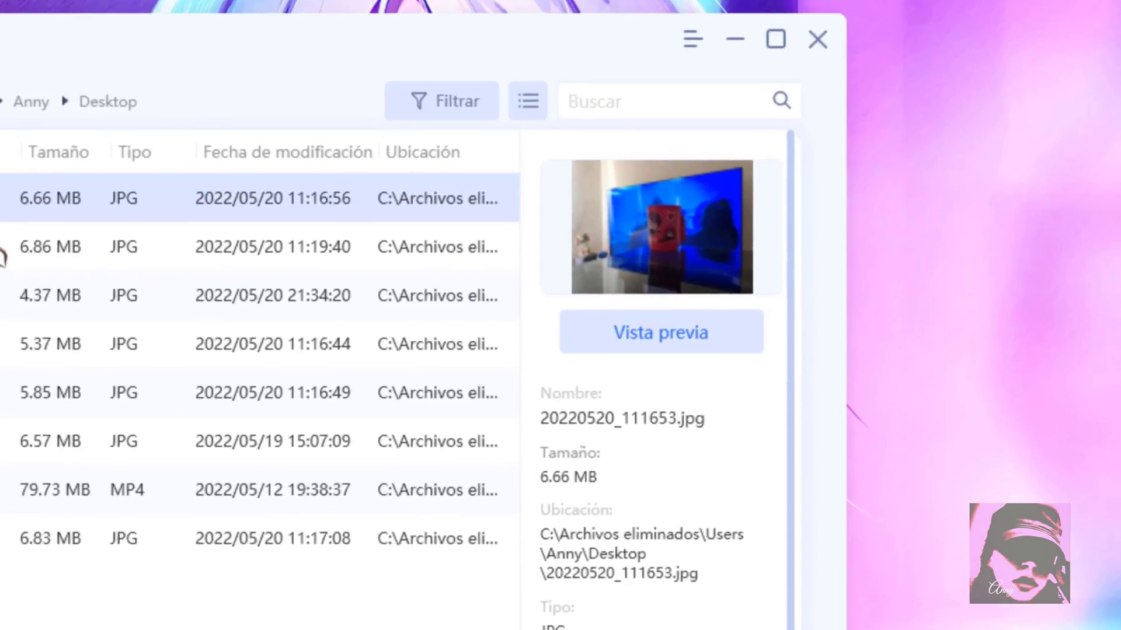
# Step: Preview 20220520_111935.jpg, inspect the other deleted files in the Desktop folder, and preview JPG_27005911040.jpg
pyautogui.doubleClick(2, 252)
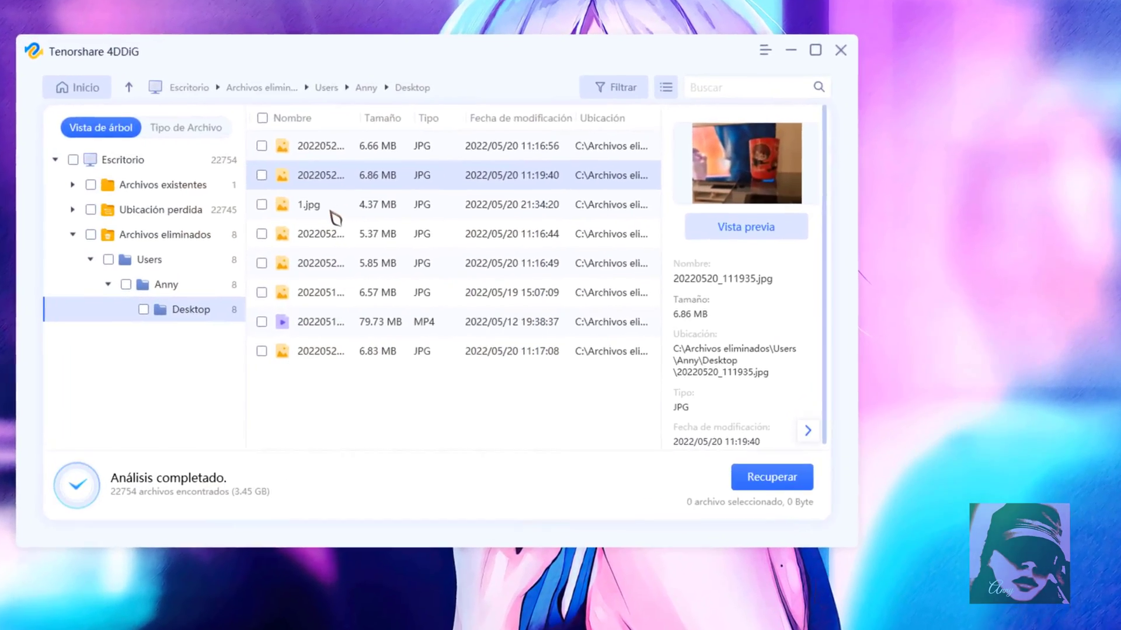
pyautogui.click(388, 221)
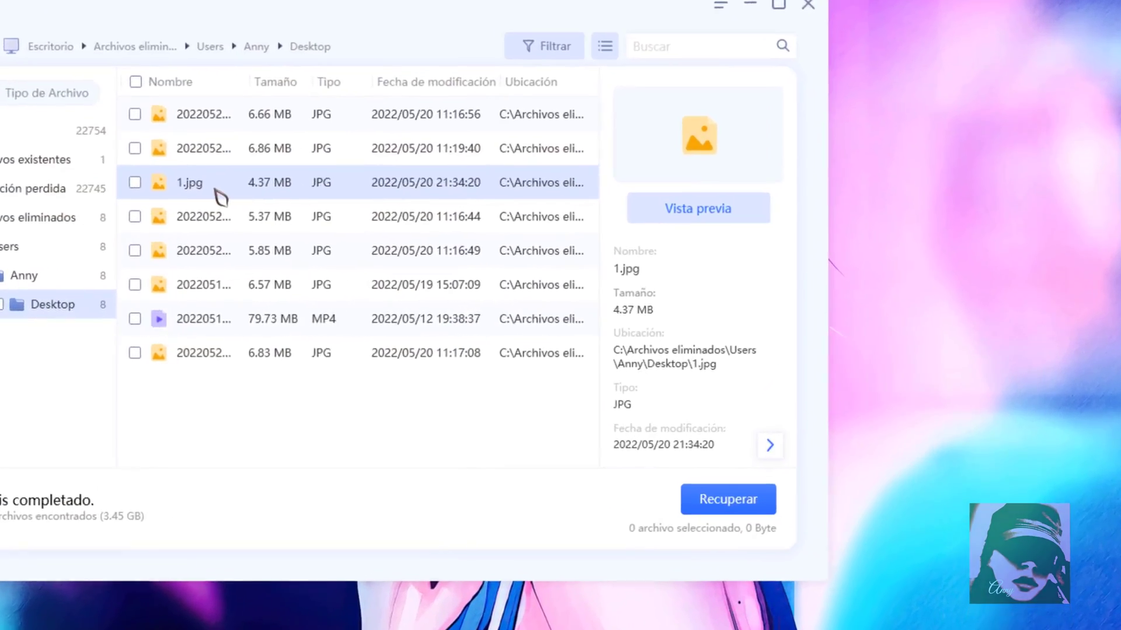
pyautogui.click(2, 174)
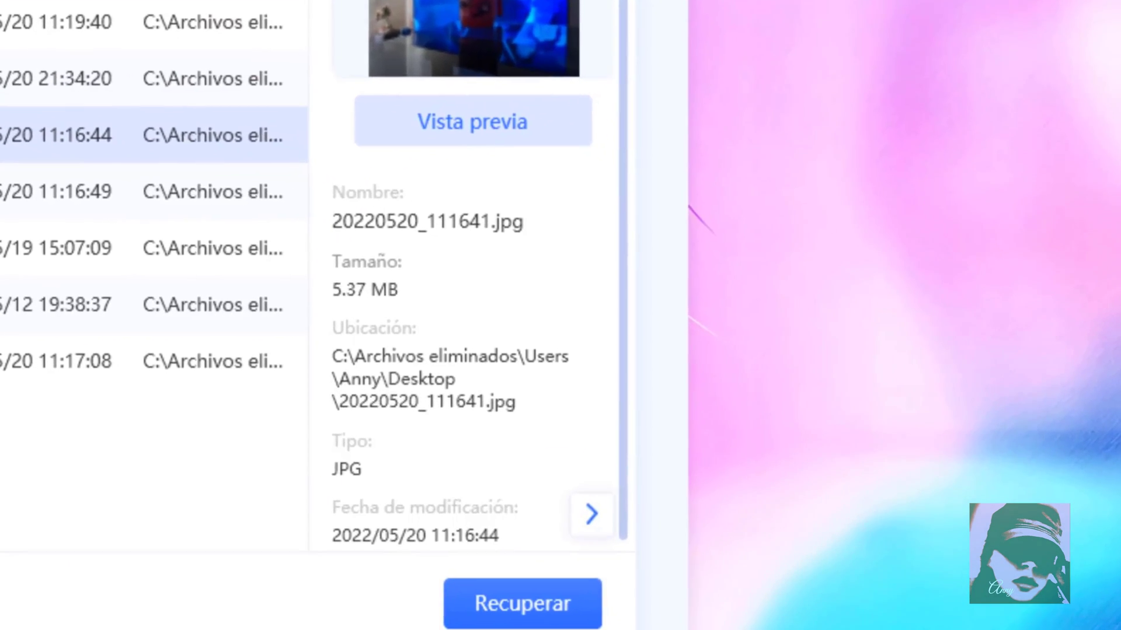
pyautogui.click(1, 219)
pyautogui.click(2, 240)
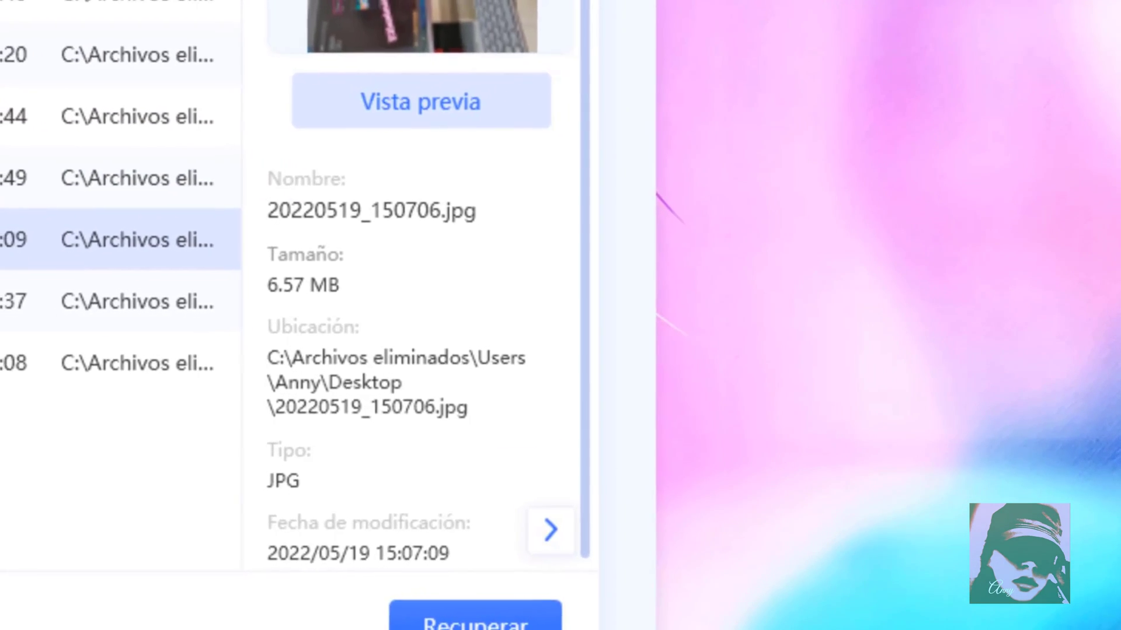
pyautogui.click(1, 301)
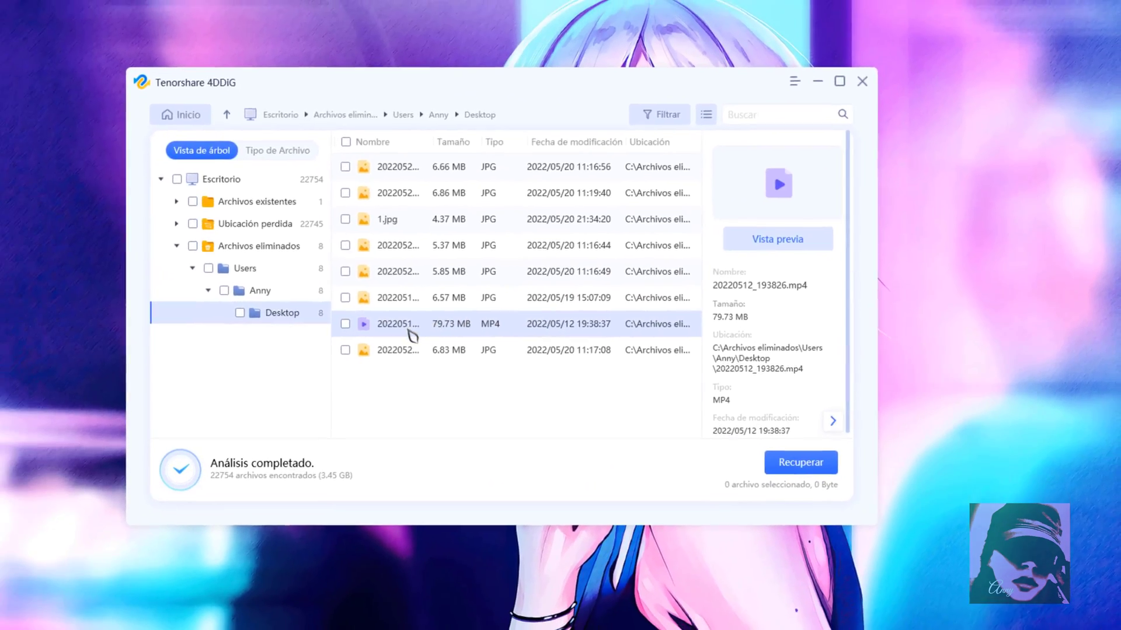
pyautogui.click(397, 351)
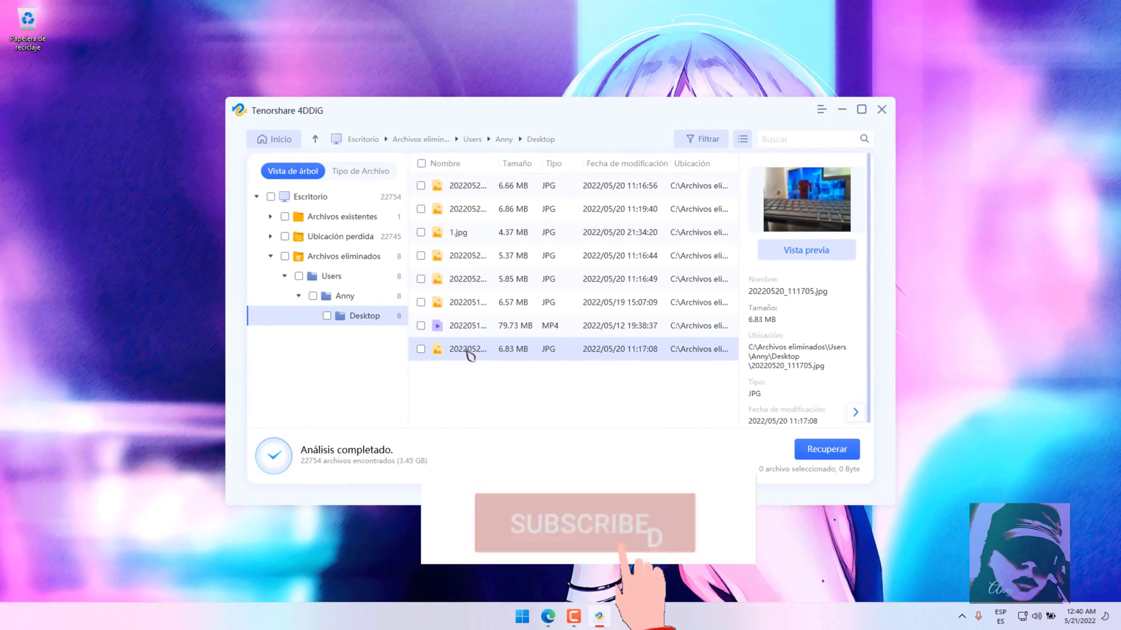
pyautogui.click(475, 187)
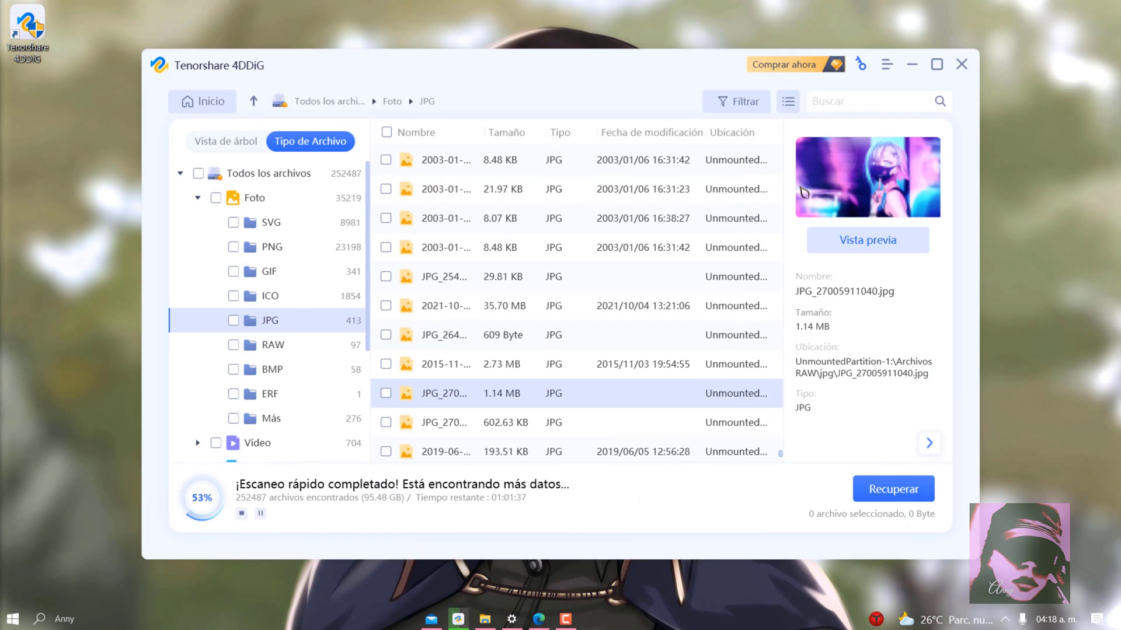
pyautogui.click(863, 244)
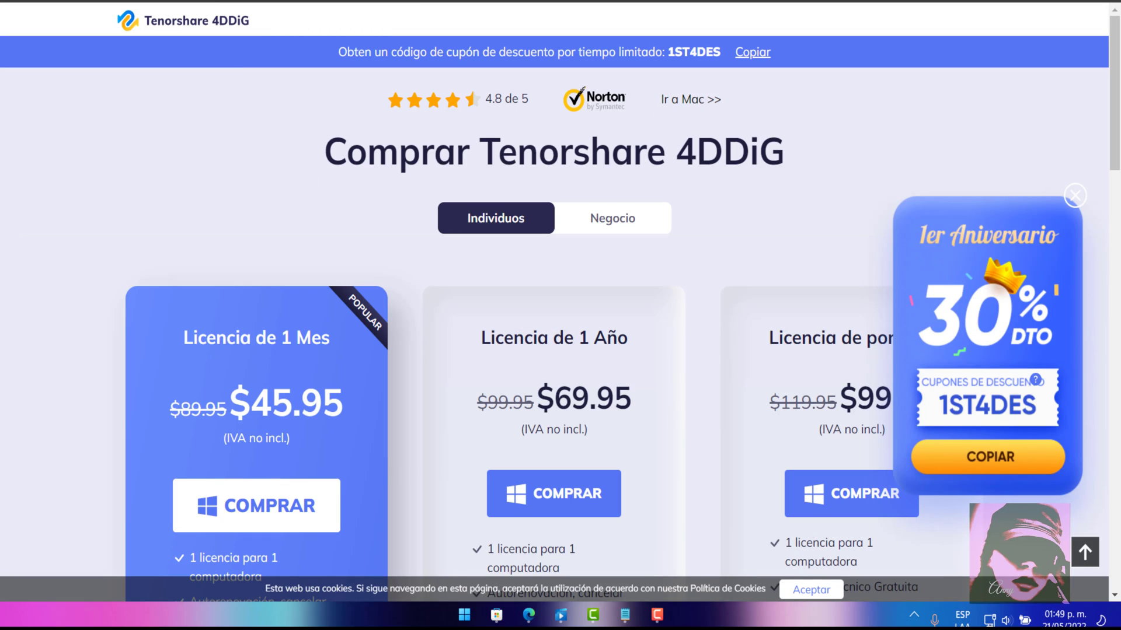
# Step: Dismiss the anniversary discount offer and look through the 4DDiG licence plans
pyautogui.click(1074, 197)
pyautogui.scroll(-5, 257, 181)
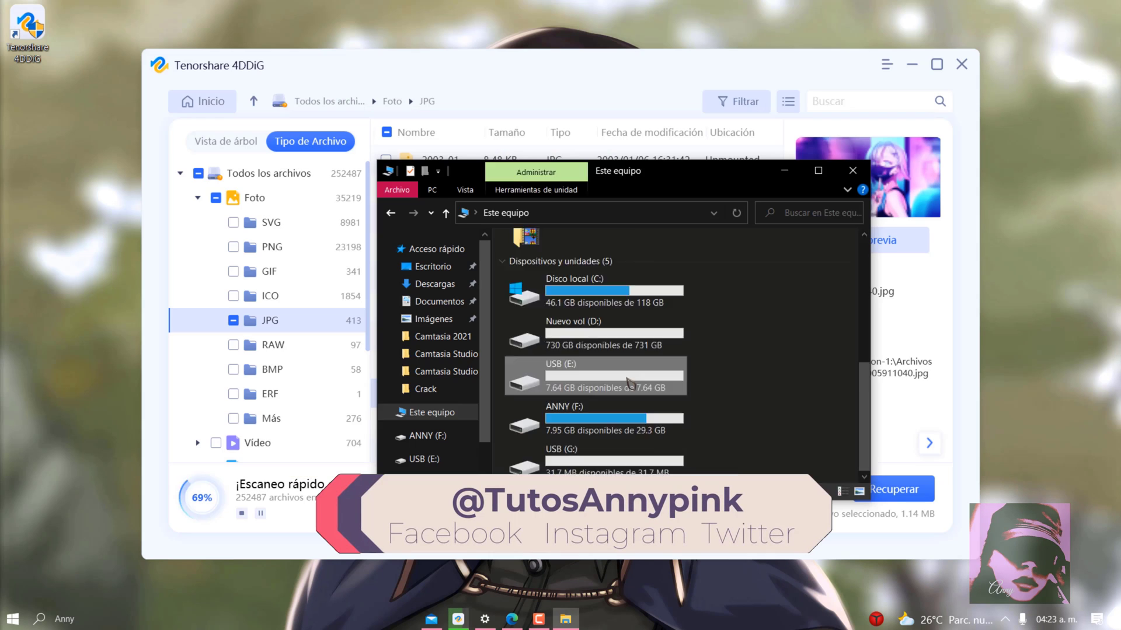
# Step: Recover the selected JPG photo to a chosen location and open the recovered folders
pyautogui.doubleClick(628, 381)
pyautogui.doubleClick(610, 262)
pyautogui.doubleClick(610, 262)
pyautogui.doubleClick(612, 259)
pyautogui.doubleClick(611, 259)
pyautogui.doubleClick(611, 260)
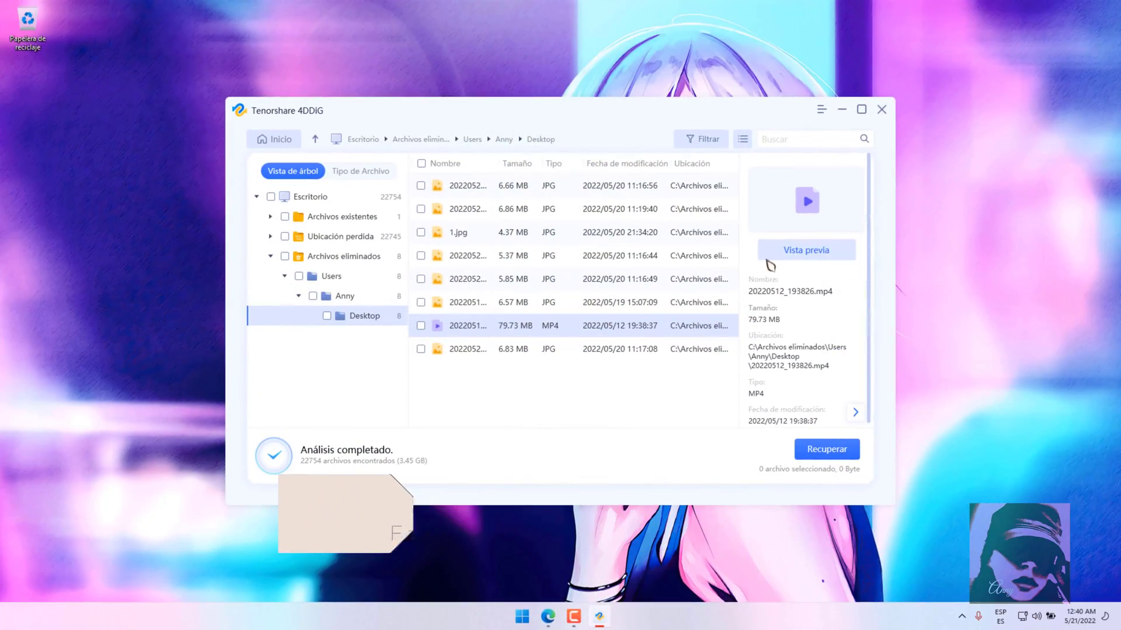
# Step: Preview the deleted video 20220512_193826.mp4 and close the player
pyautogui.click(778, 257)
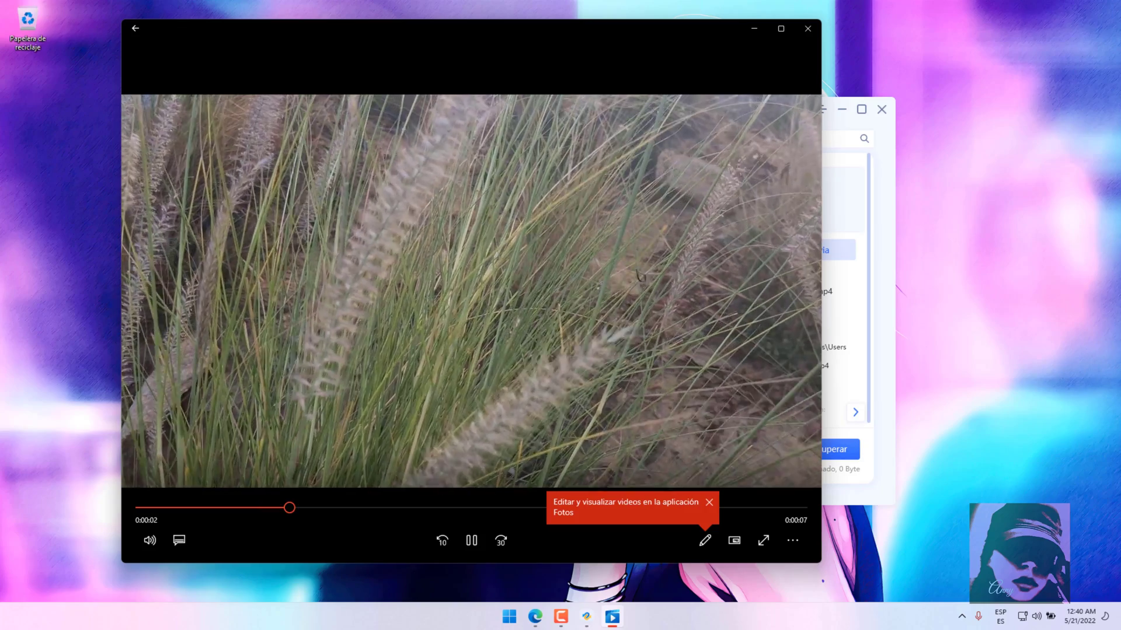
pyautogui.click(804, 35)
# Step: Select all deleted Desktop files except 1.jpg and recover them to a new Recuperados folder on USB (F:)
pyautogui.click(421, 164)
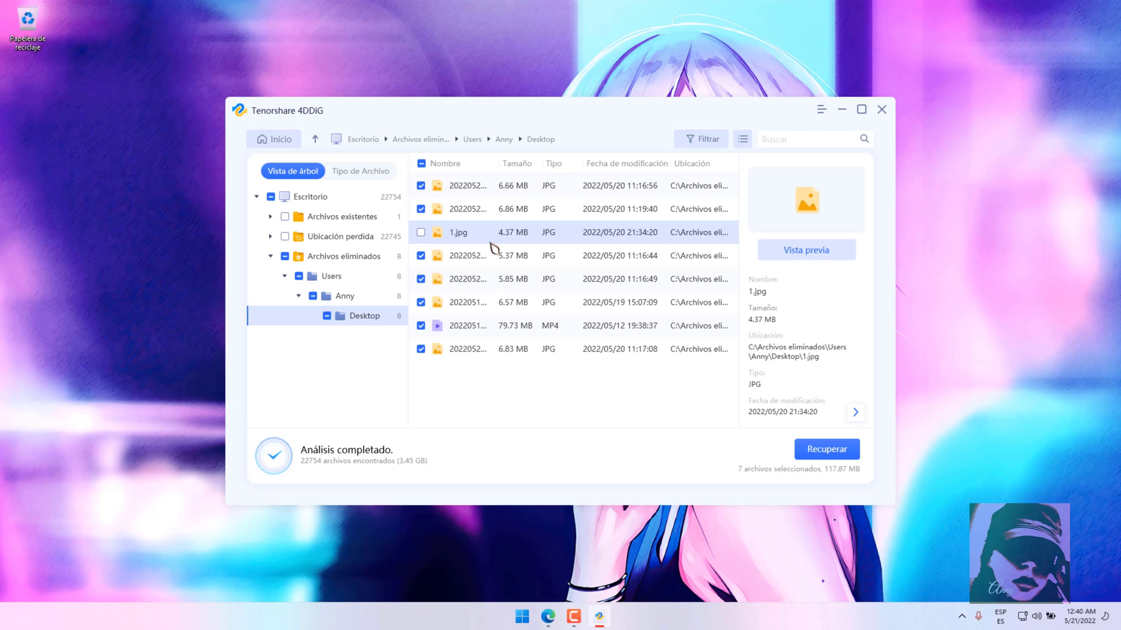
pyautogui.click(817, 454)
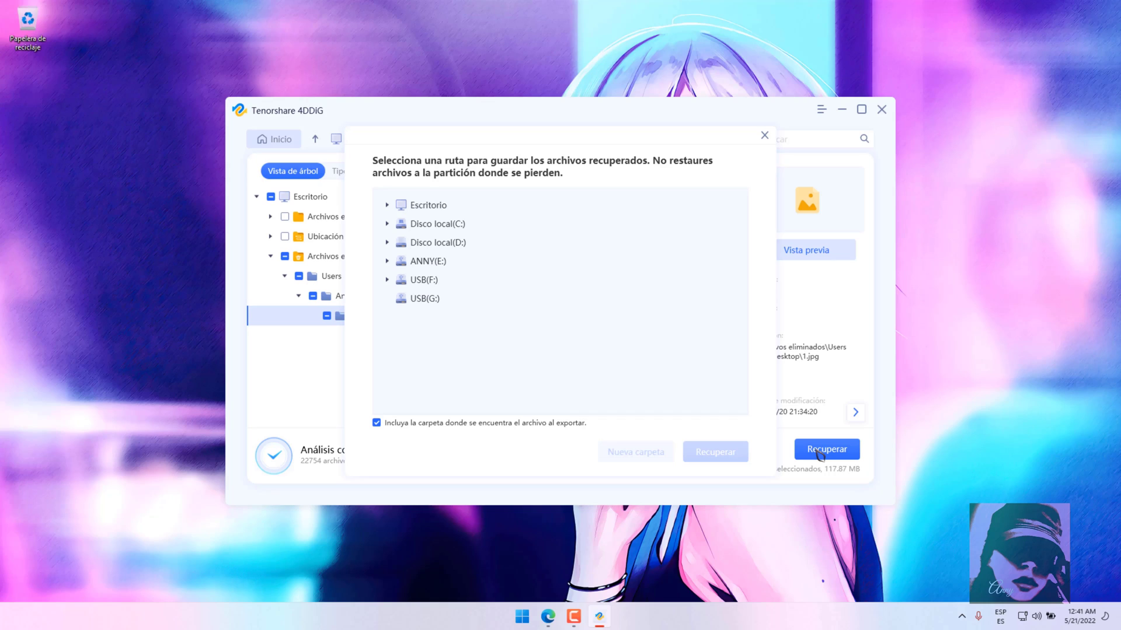
pyautogui.click(431, 281)
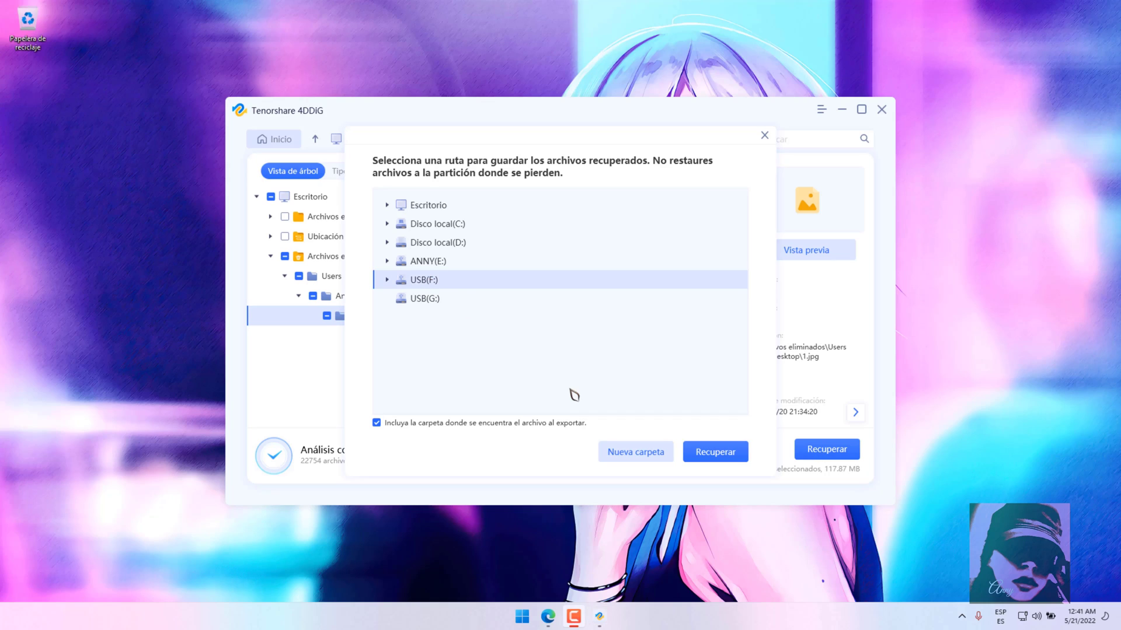
pyautogui.click(648, 458)
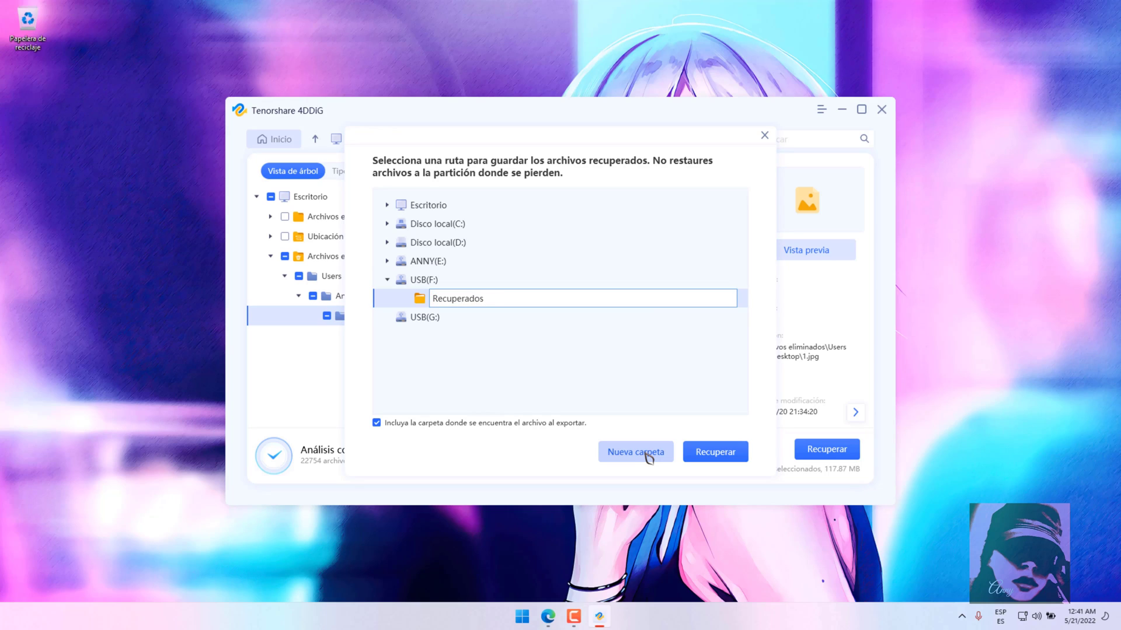
pyautogui.click(724, 452)
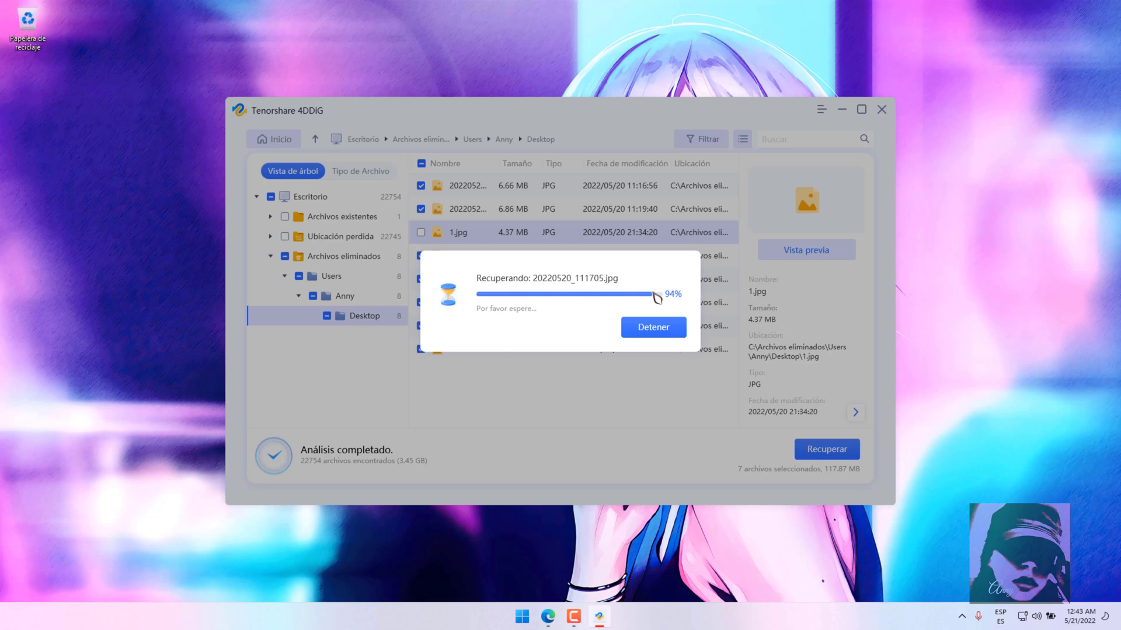
# Step: Dismiss the recovery result and browse the USB drive through the recovered folders down to the Desktop folder
pyautogui.click(560, 347)
pyautogui.click(150, 350)
pyautogui.doubleClick(251, 382)
pyautogui.doubleClick(252, 203)
pyautogui.doubleClick(252, 204)
pyautogui.doubleClick(252, 204)
pyautogui.doubleClick(252, 204)
pyautogui.click(254, 205)
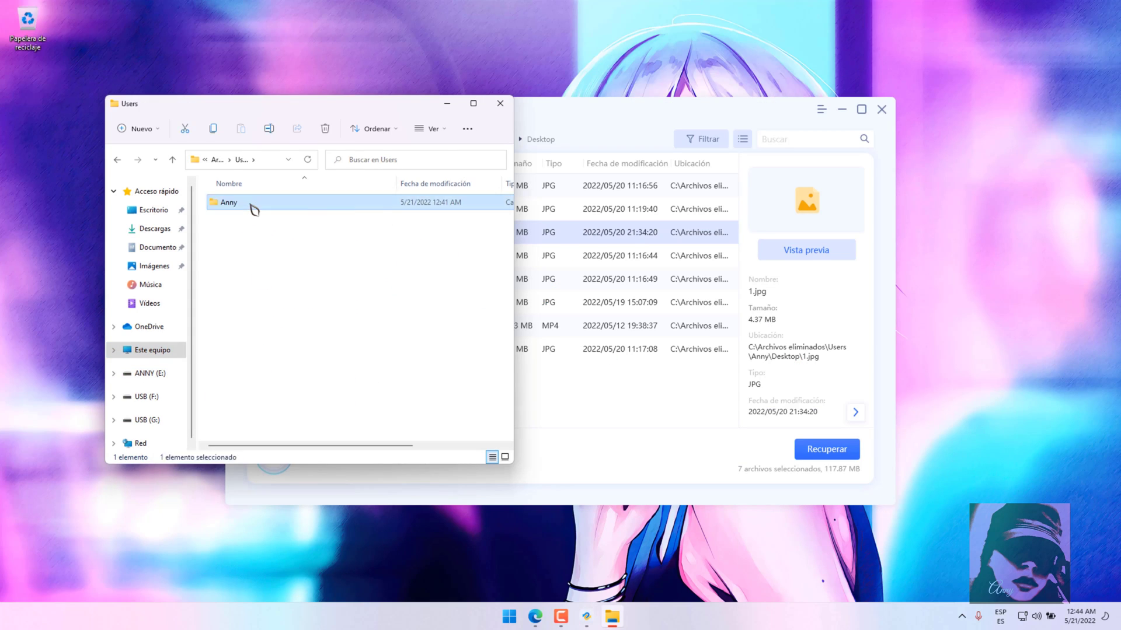
pyautogui.doubleClick(253, 204)
pyautogui.doubleClick(253, 204)
# Step: Show the recovered files as large thumbnails, play the video 20220512_193826, and close the player
pyautogui.scroll(5, 280, 348)
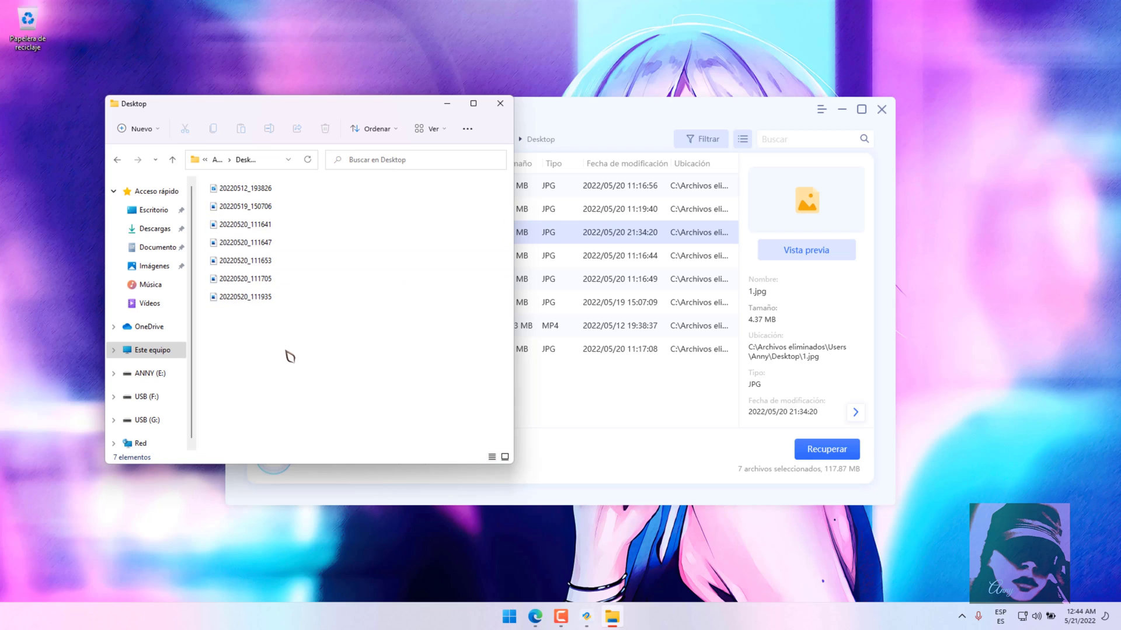
pyautogui.scroll(3, 339, 339)
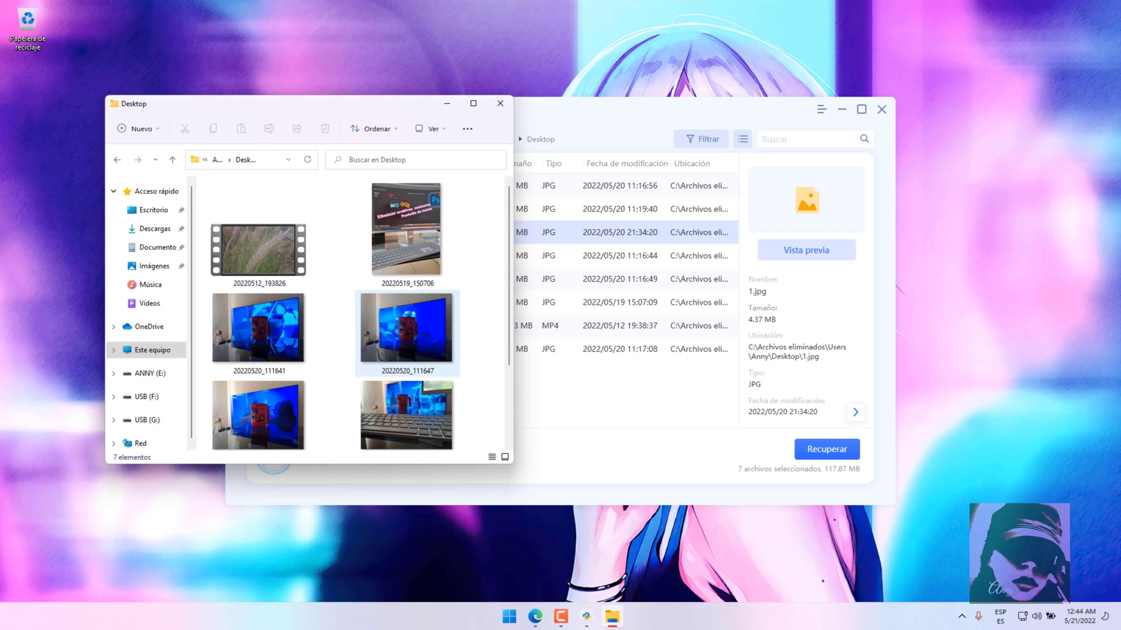
pyautogui.doubleClick(289, 268)
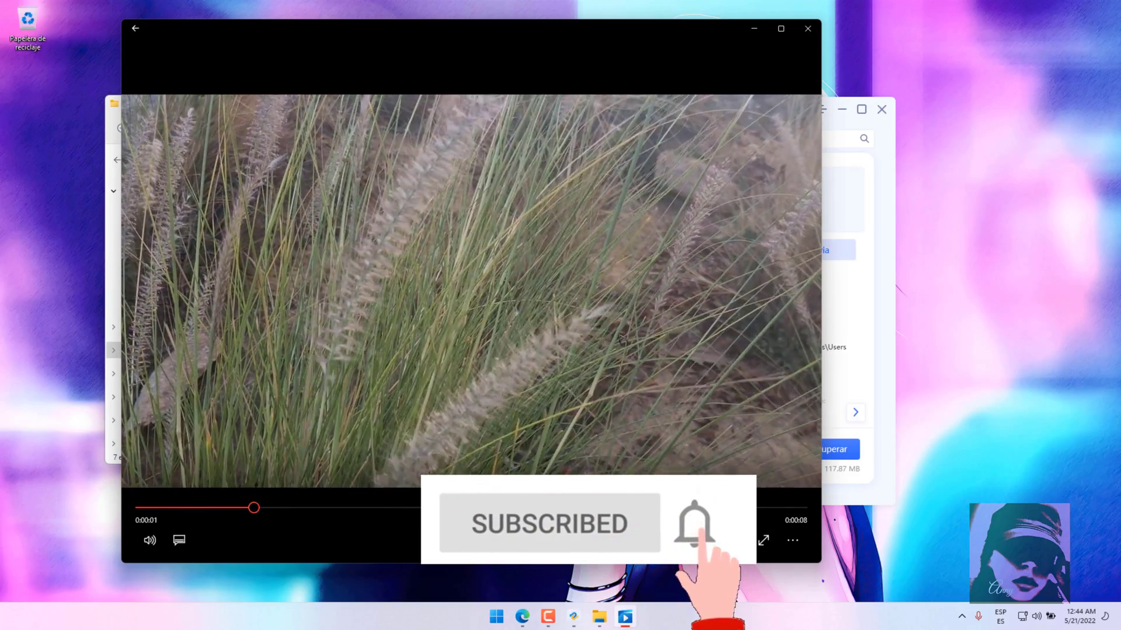
pyautogui.click(808, 29)
# Step: Open the recovered photos in the image viewer and page through them to 20220520_111935.jpg
pyautogui.rightClick(409, 265)
pyautogui.click(433, 303)
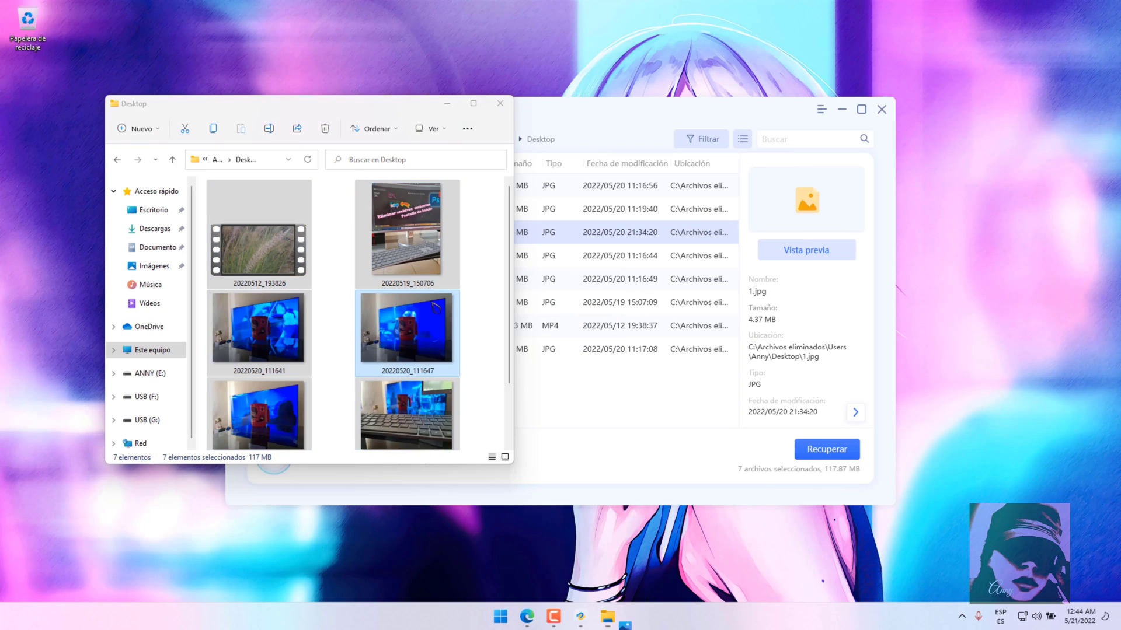
pyautogui.click(634, 315)
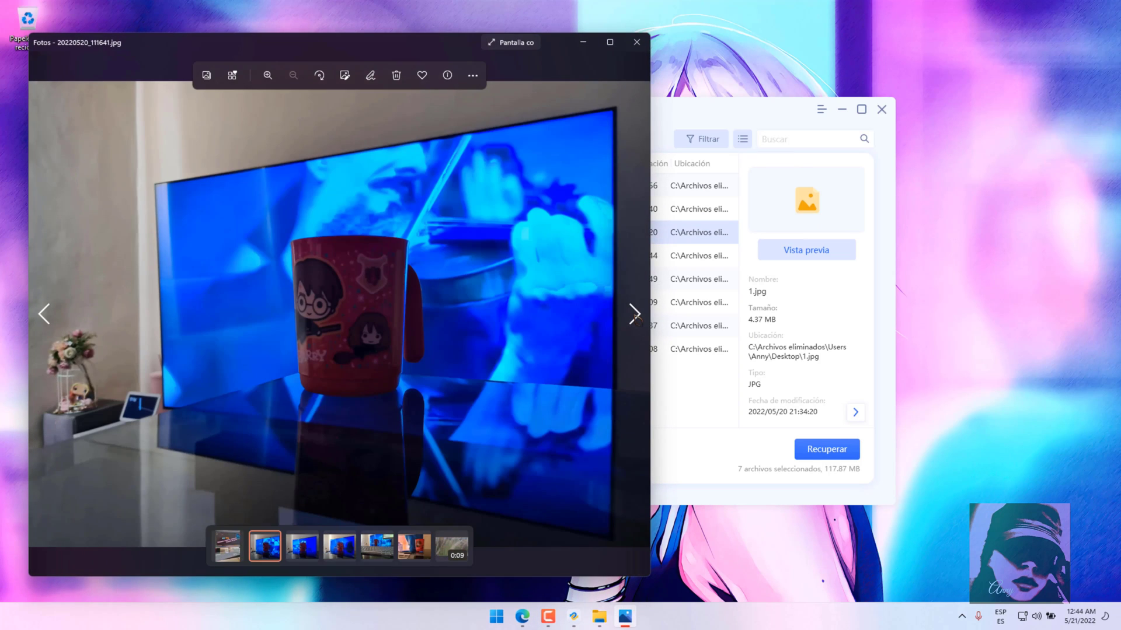
pyautogui.click(635, 315)
pyautogui.click(634, 315)
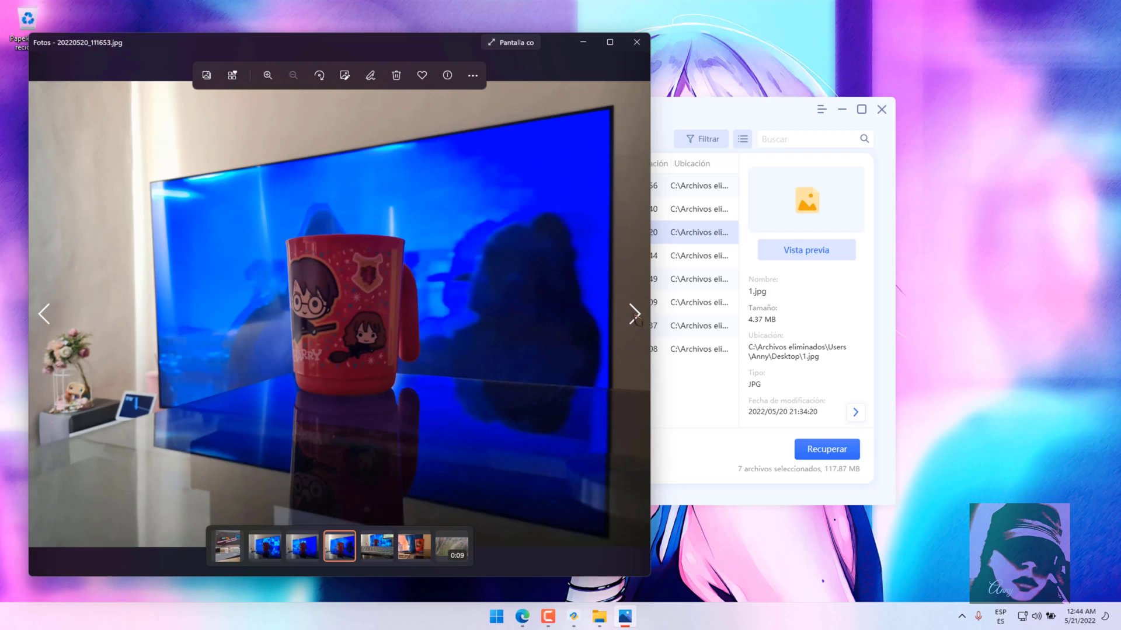
pyautogui.click(634, 315)
pyautogui.click(635, 315)
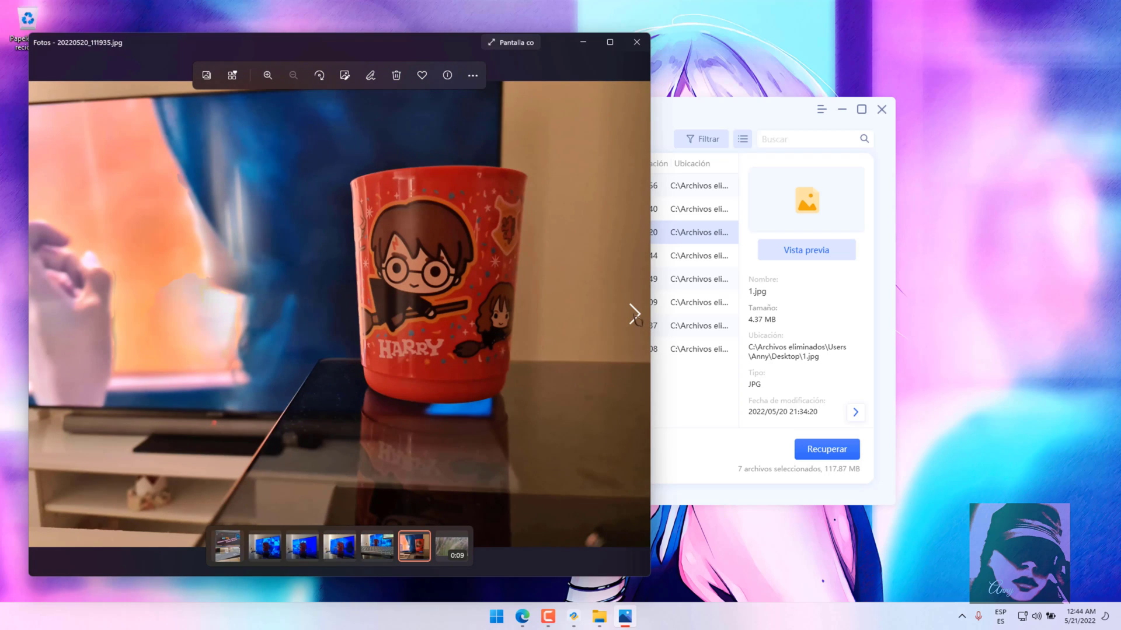